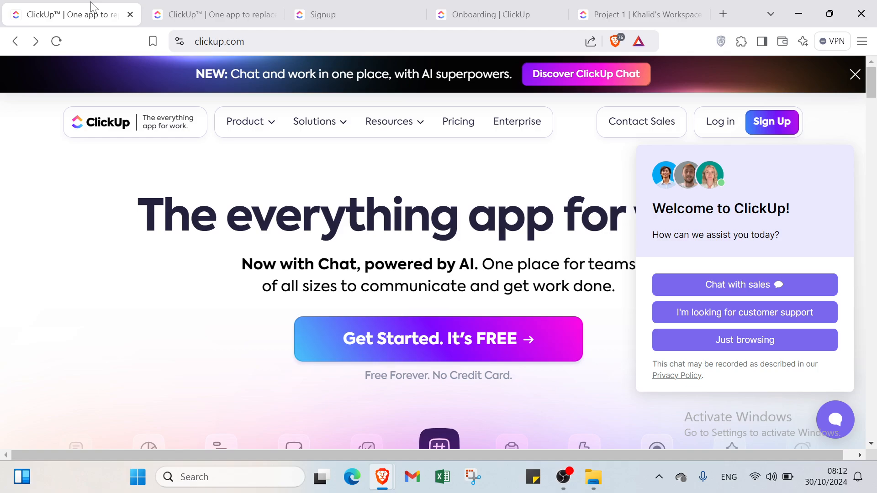
Look through the ClickUp homepage, covering the feature list, the Chat product preview and the customer logos
scroll(438, 251, right, 1)
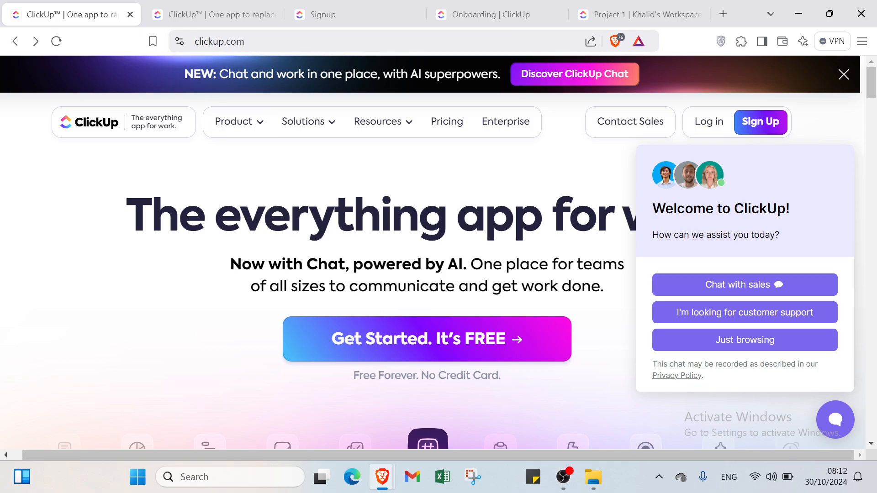
scroll(295, 263, down, 3)
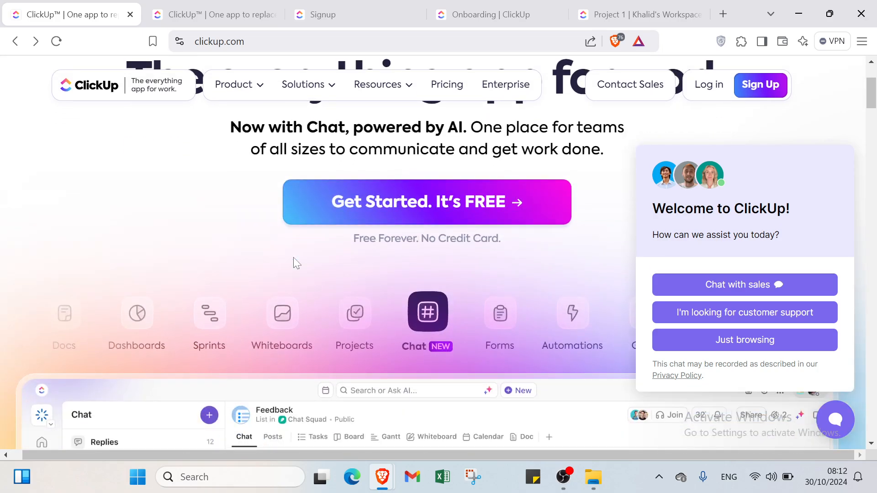
scroll(311, 217, down, 1)
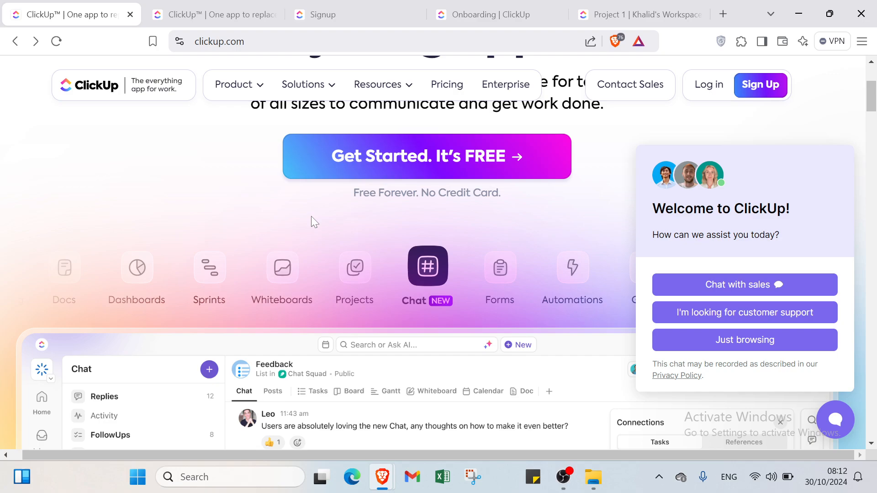
scroll(312, 219, down, 1)
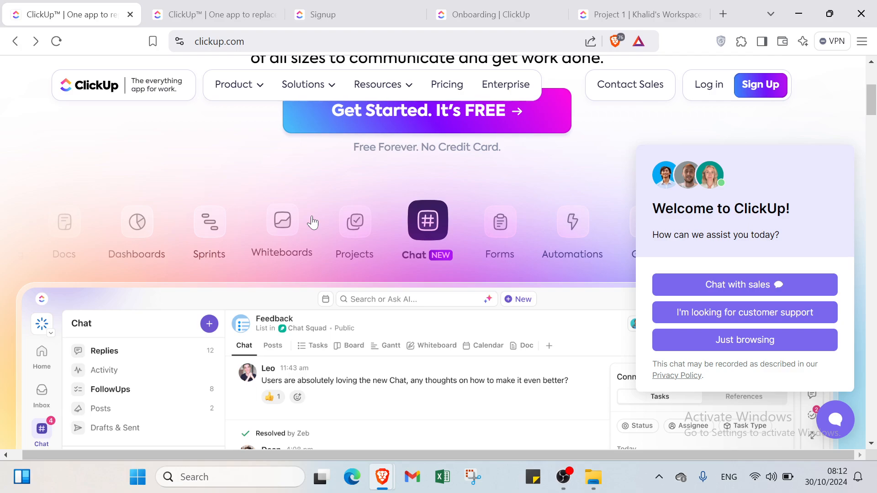
scroll(313, 223, down, 1)
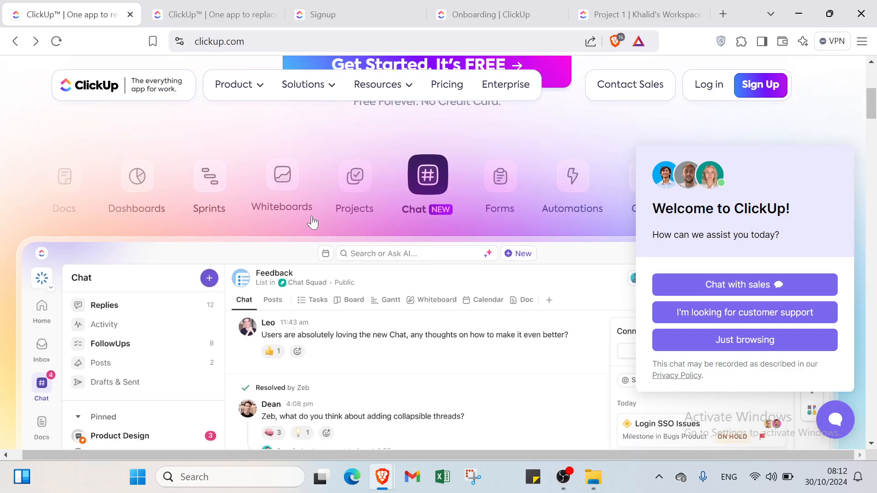
scroll(312, 222, down, 1)
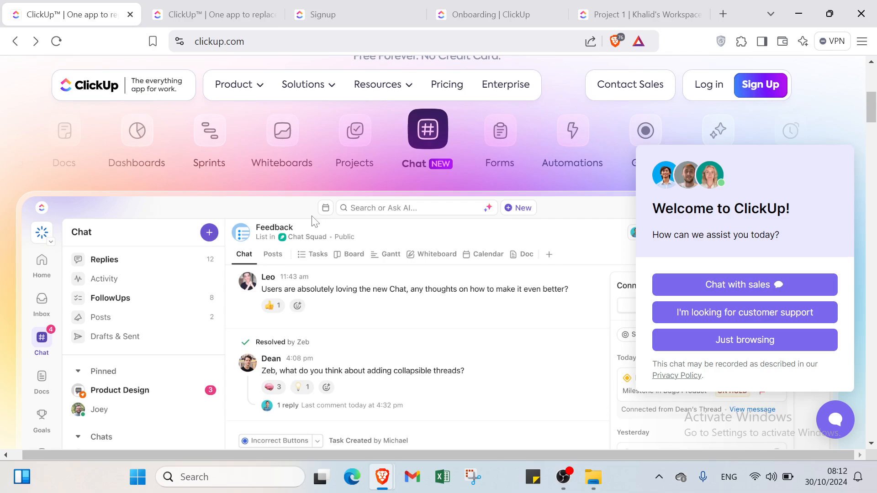
scroll(314, 222, down, 3)
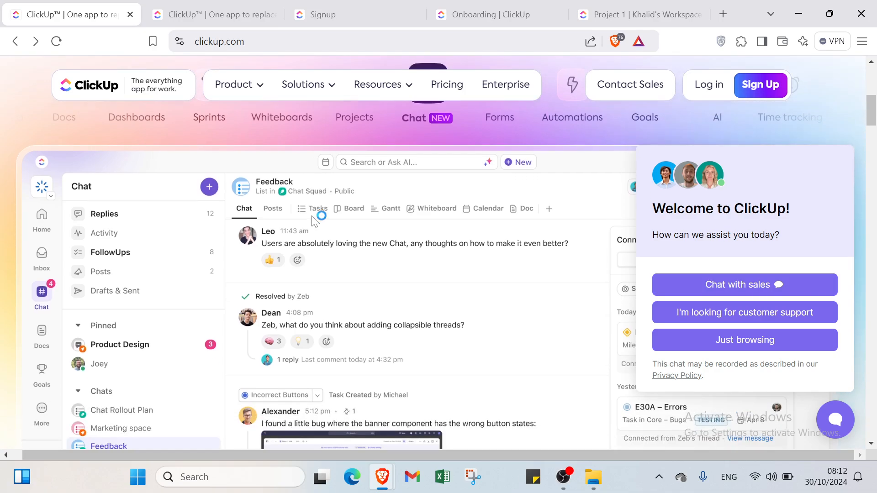
scroll(314, 221, down, 2)
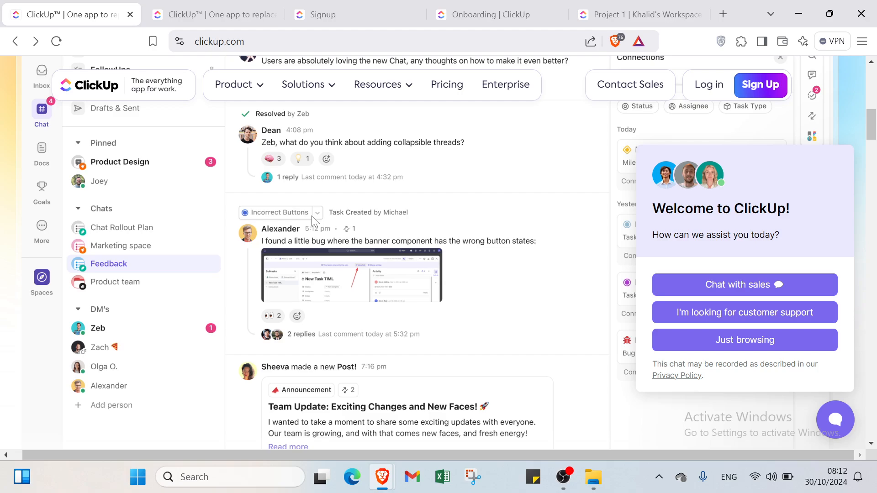
scroll(311, 215, down, 1)
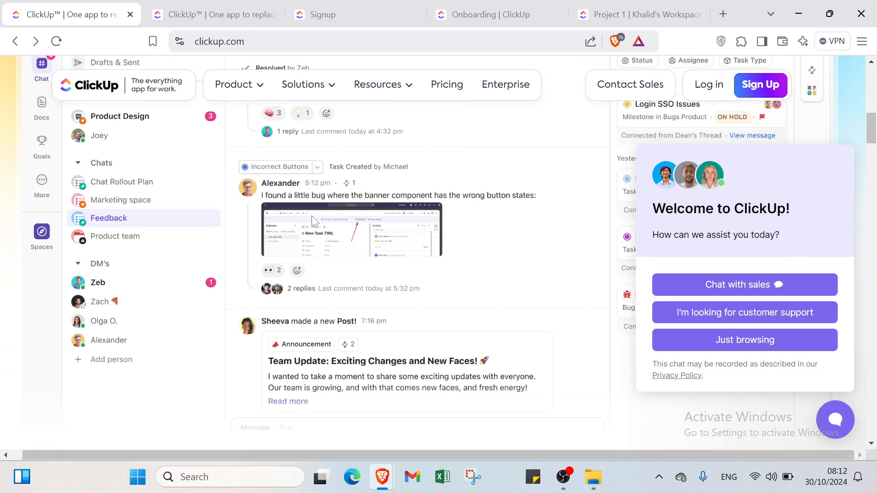
scroll(311, 215, down, 2)
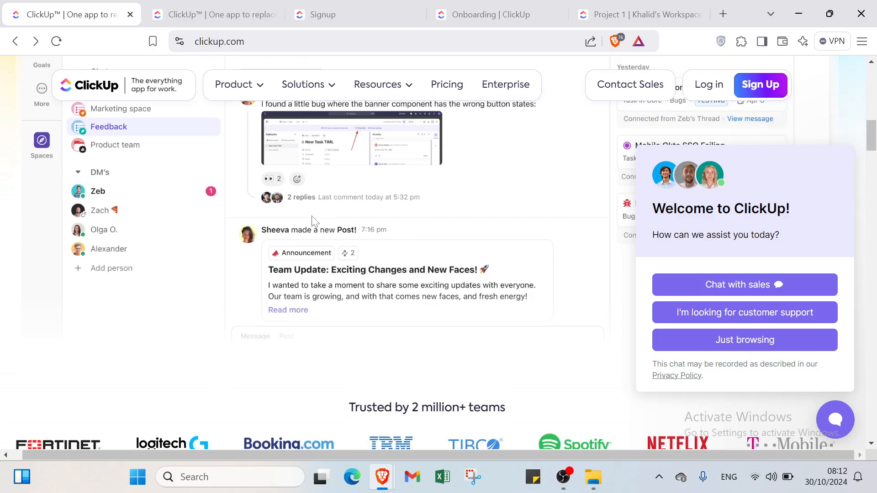
scroll(312, 222, up, 10)
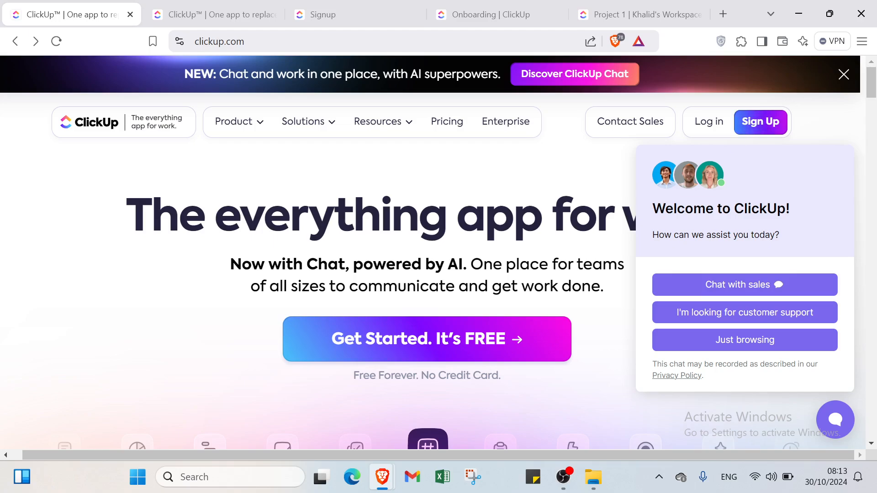
Open the ClickUp pricing page and dismiss the welcome chat popup covering the plans
click(431, 131)
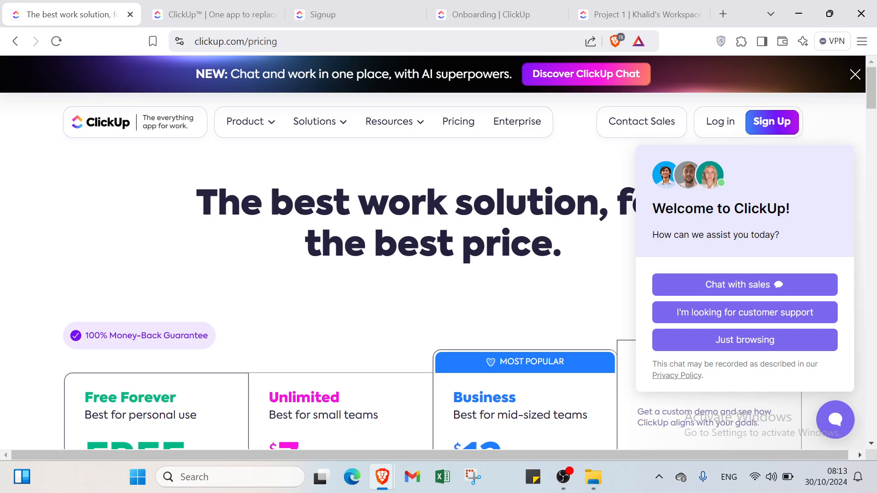
scroll(438, 251, down, 1)
scroll(821, 151, up, 1)
click(842, 142)
Compare the prices and included features of the Free Forever, Unlimited, Business and Enterprise plans
scroll(138, 322, down, 4)
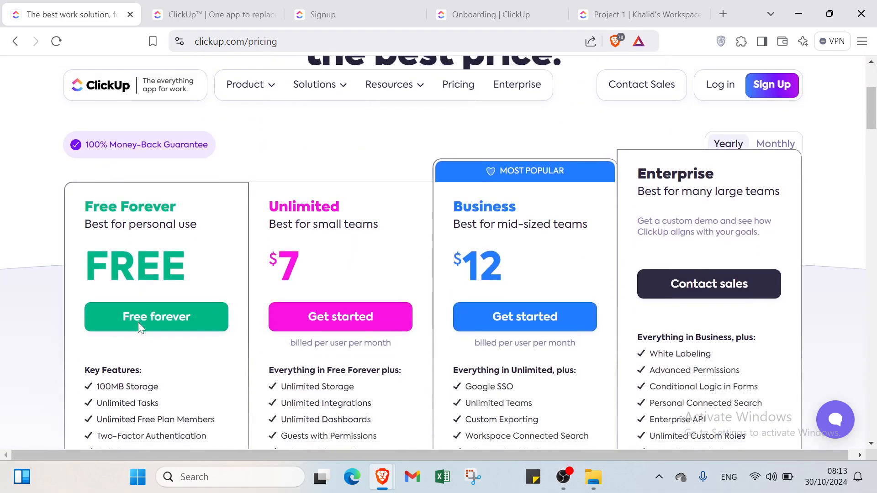
scroll(138, 322, down, 2)
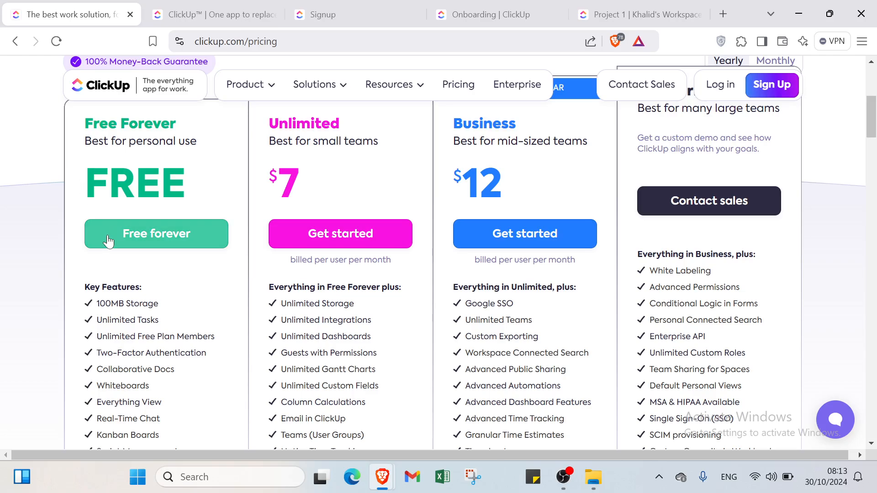
scroll(108, 240, down, 3)
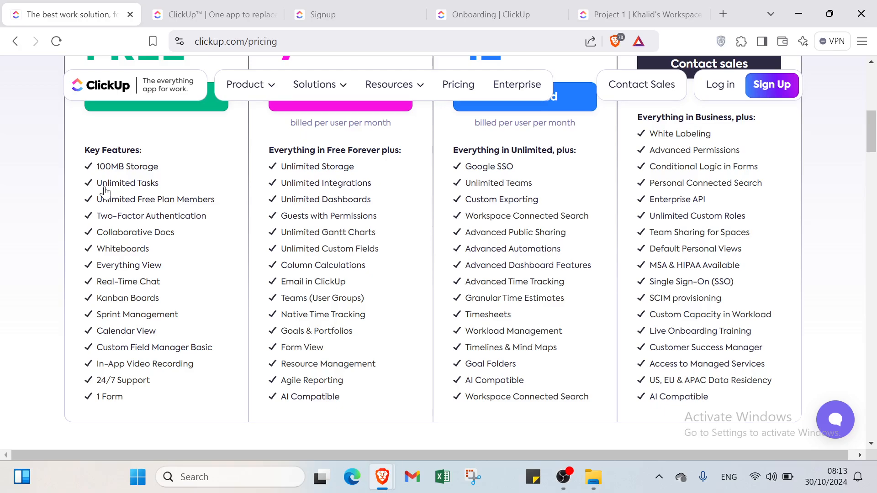
scroll(147, 201, down, 1)
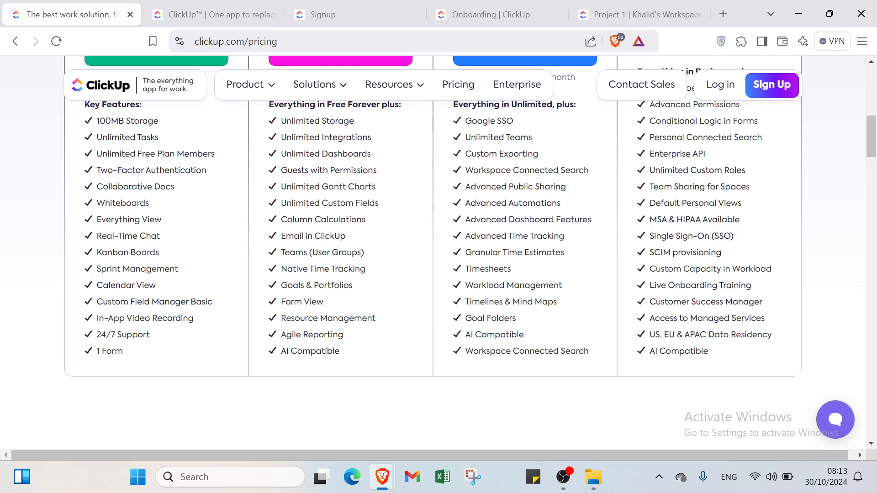
scroll(177, 251, up, 6)
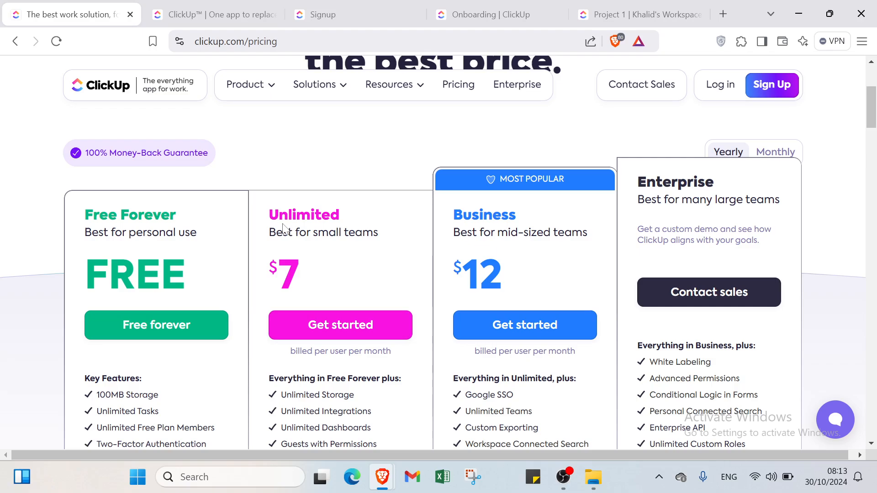
scroll(433, 252, down, 2)
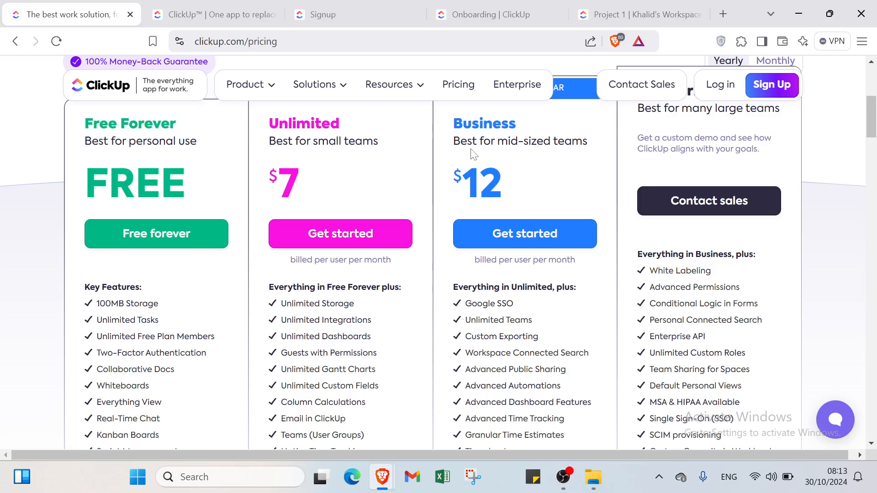
scroll(475, 158, up, 1)
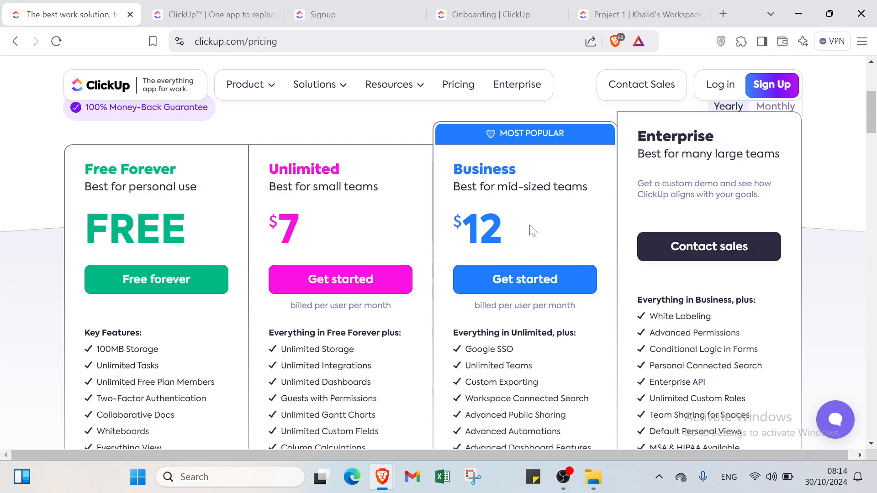
scroll(530, 224, down, 1)
scroll(554, 207, up, 4)
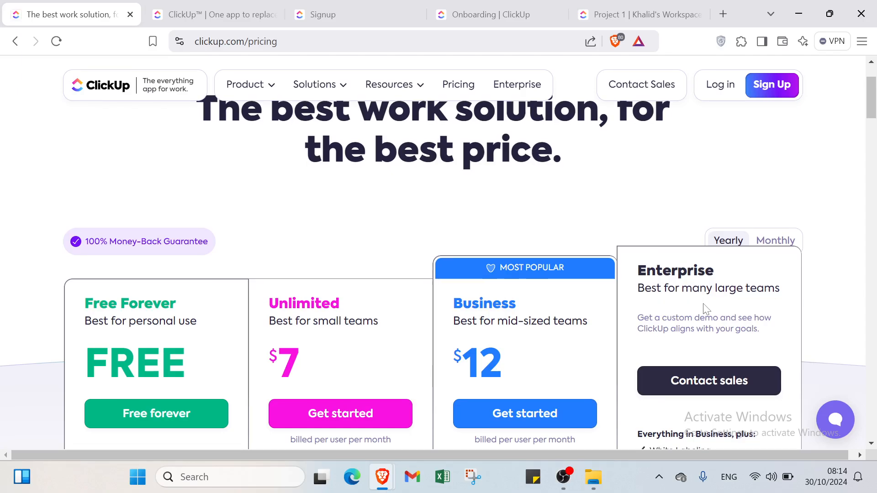
scroll(694, 306, down, 1)
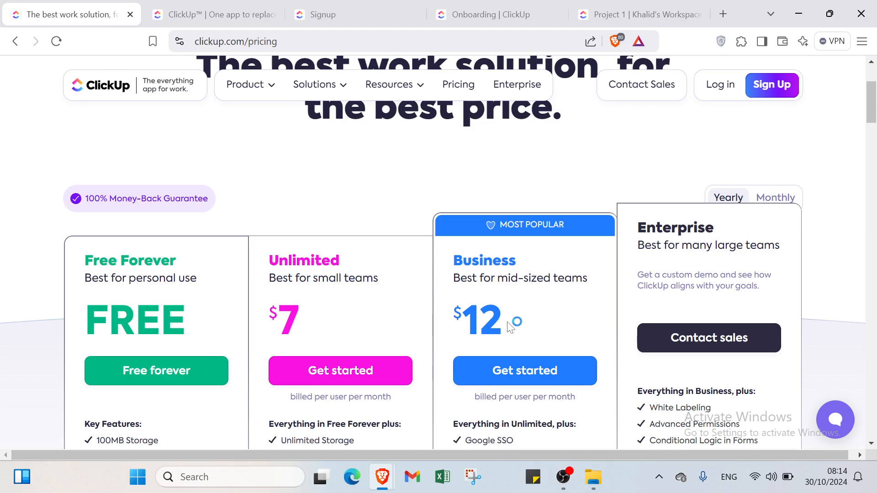
scroll(535, 287, up, 3)
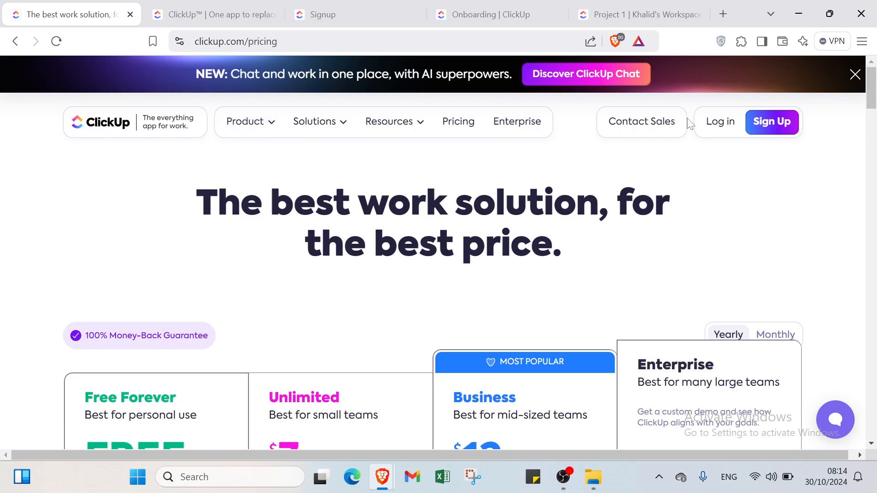
scroll(425, 254, down, 5)
scroll(319, 312, down, 5)
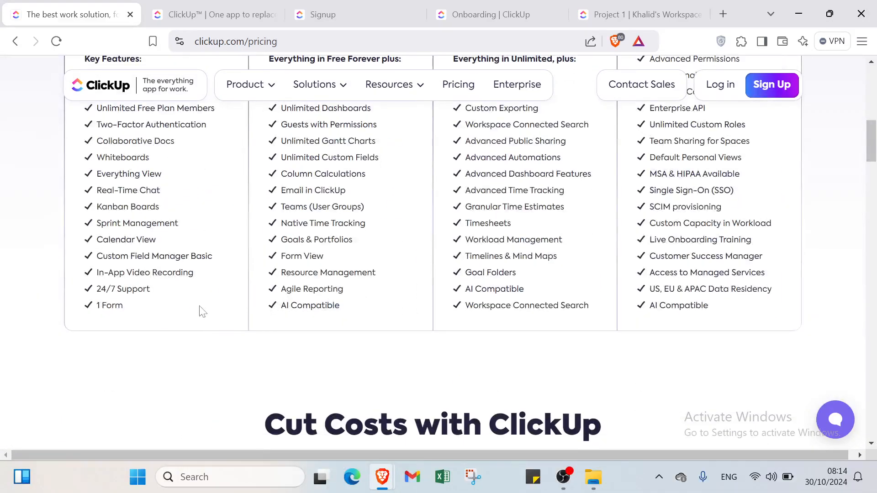
scroll(215, 199, up, 4)
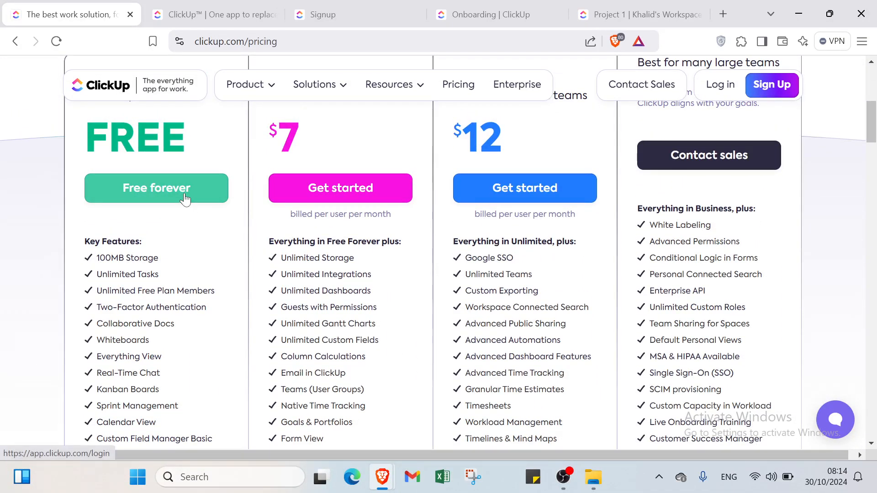
scroll(185, 198, up, 6)
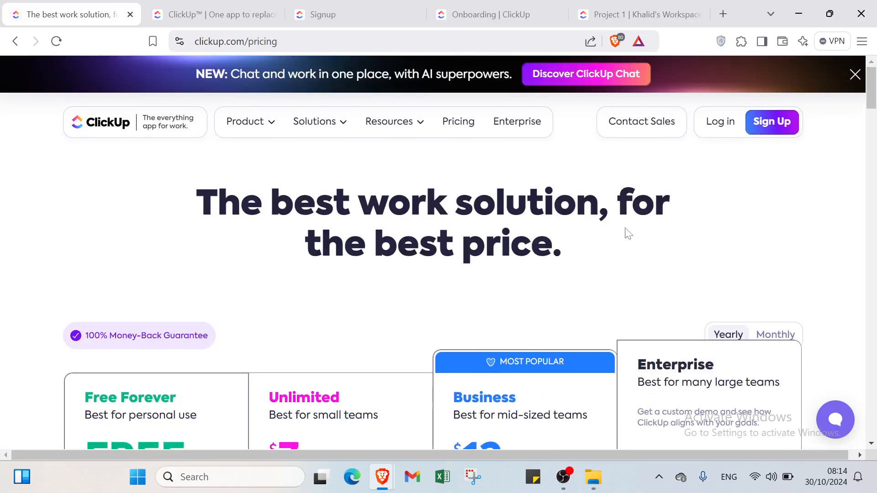
Go to the ClickUp sign-up pages and examine the registration form's full name, work email and password fields
click(765, 129)
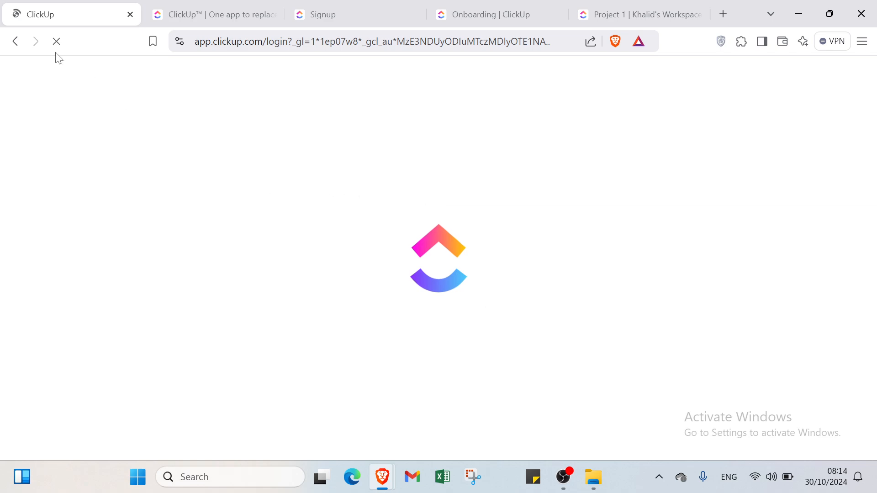
click(184, 21)
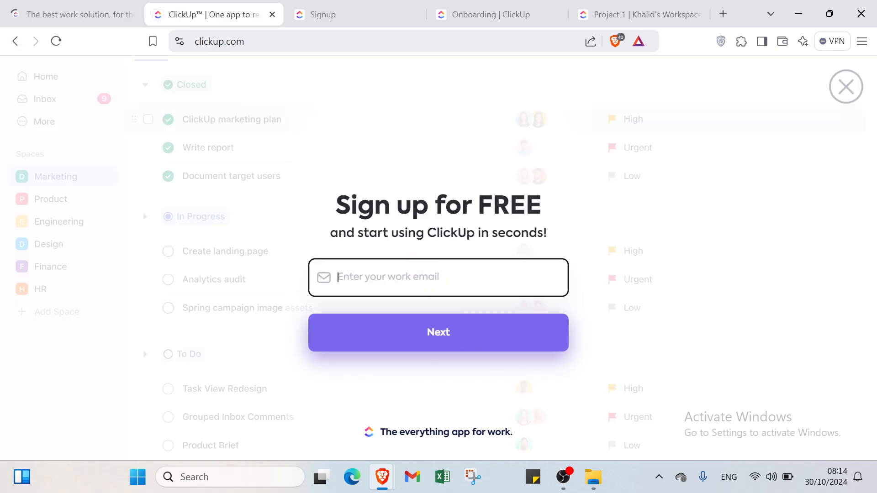
click(352, 13)
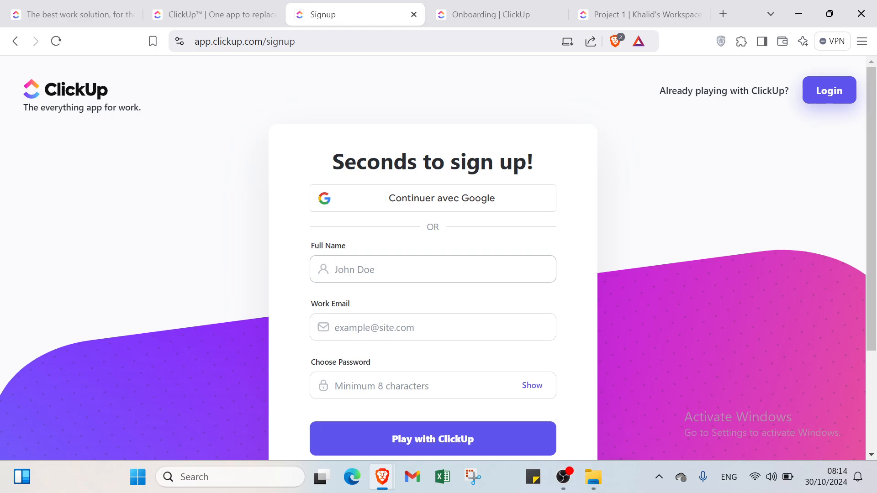
scroll(433, 274, down, 3)
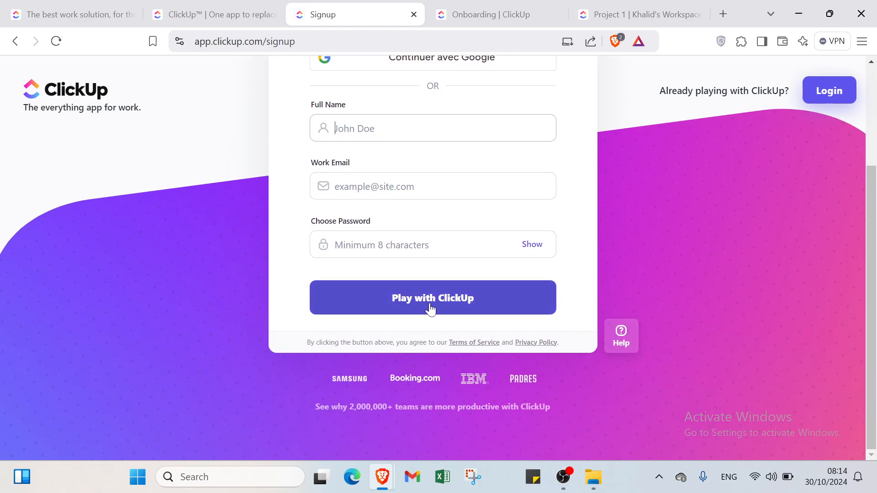
In the open onboarding setup, choose Work as the use, 1-10 as company size and Just me as people involved
click(464, 28)
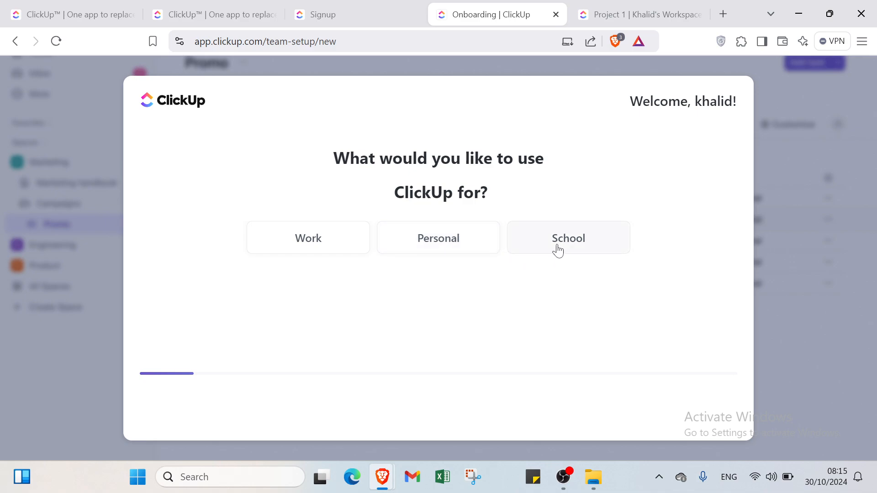
click(339, 247)
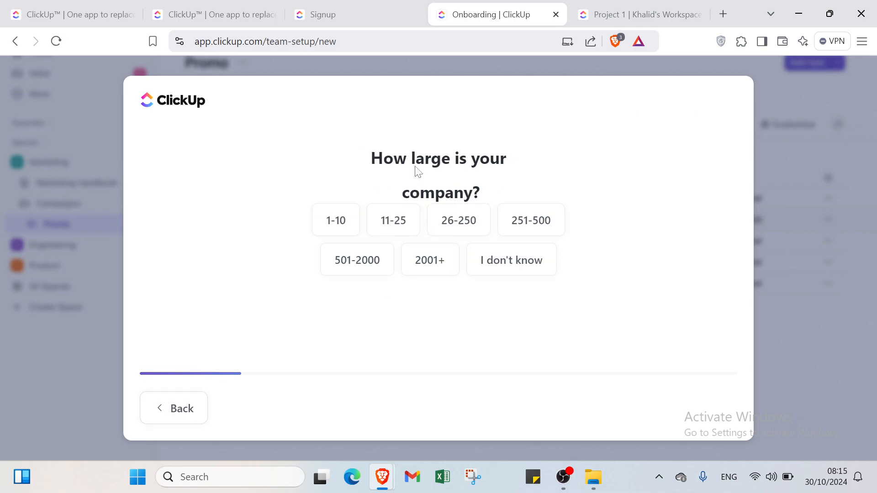
click(343, 224)
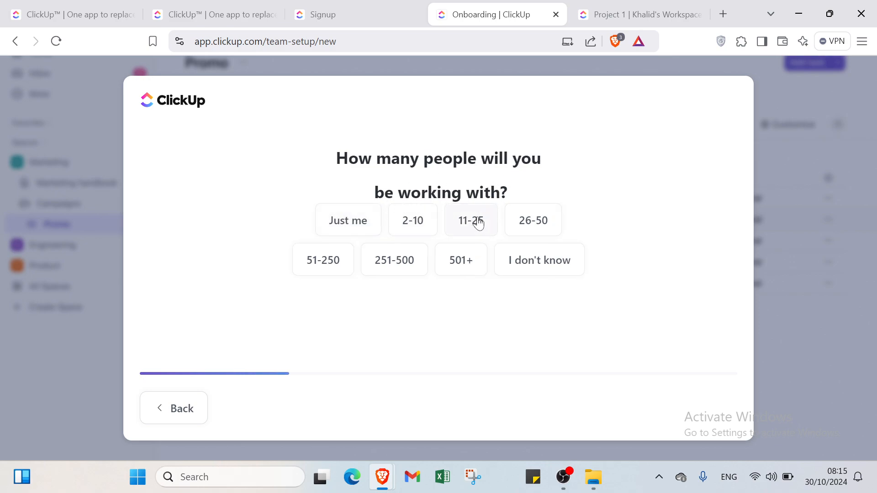
click(355, 231)
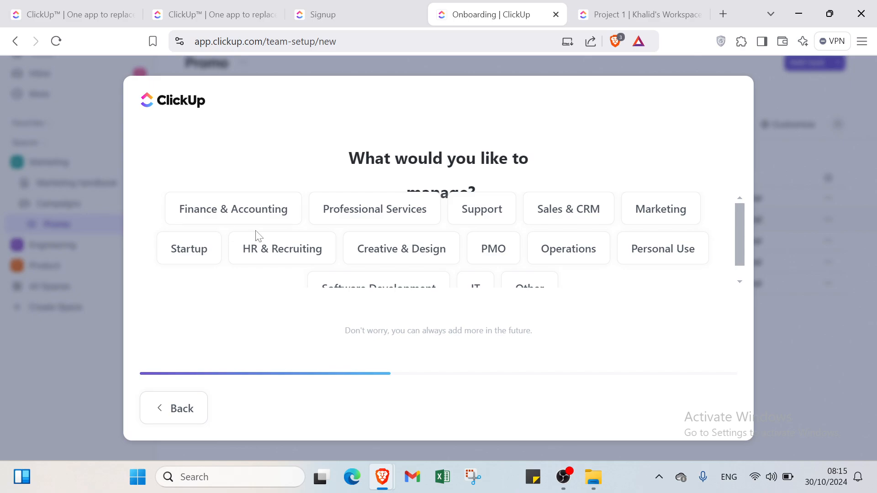
Choose Finance & Accounting as the area to manage in the onboarding setup
scroll(349, 262, down, 1)
scroll(383, 216, up, 1)
scroll(571, 265, down, 1)
scroll(258, 206, up, 1)
click(255, 209)
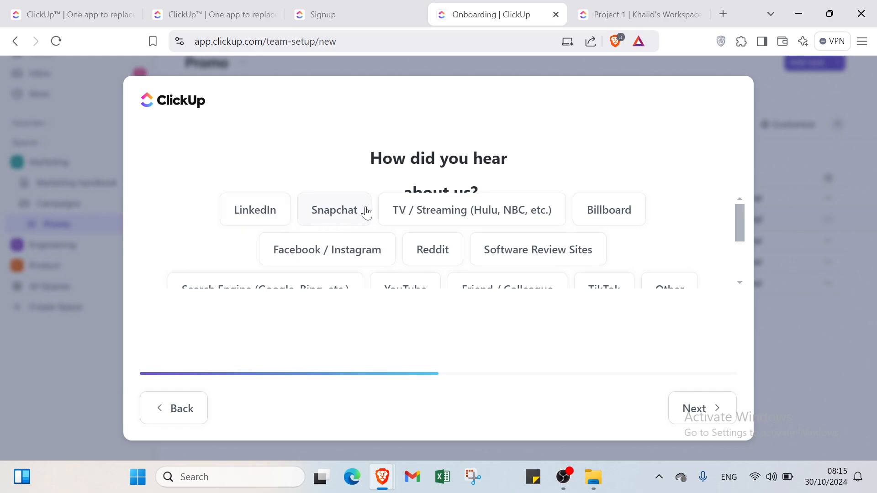
Answer the onboarding questions with Facebook / Instagram as the referral source and Excel & CSV as the tool in use
scroll(457, 249, down, 1)
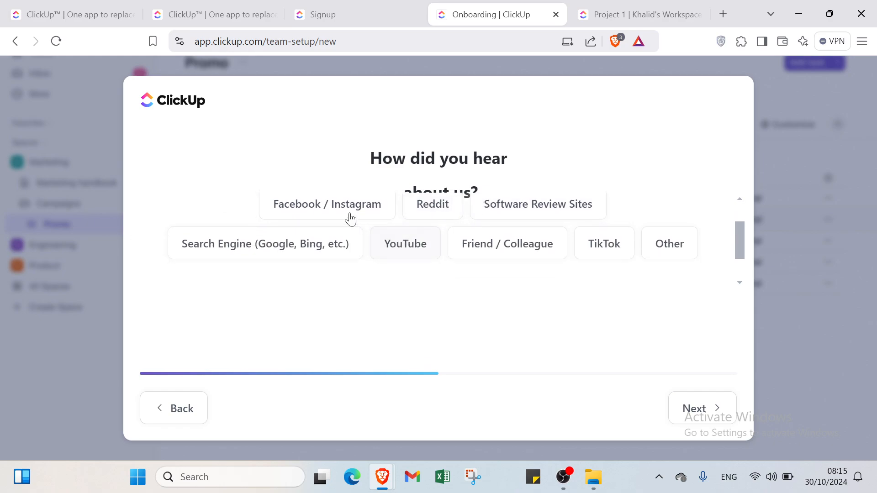
click(338, 203)
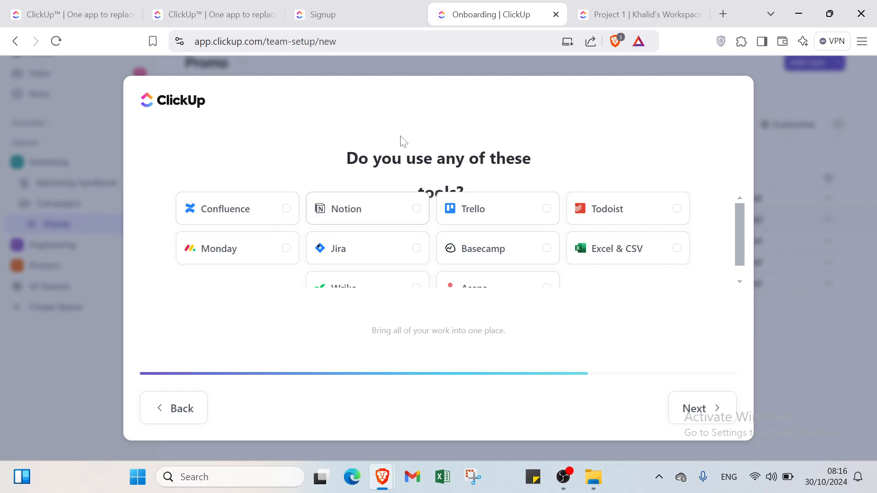
click(583, 256)
click(703, 409)
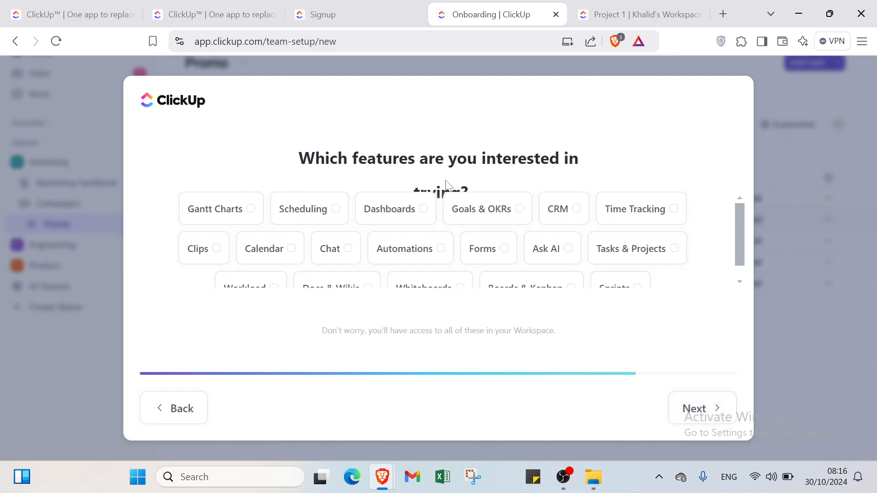
Choose Dashboards as the feature of interest and continue through the onboarding setup into the new workspace
scroll(427, 242, down, 1)
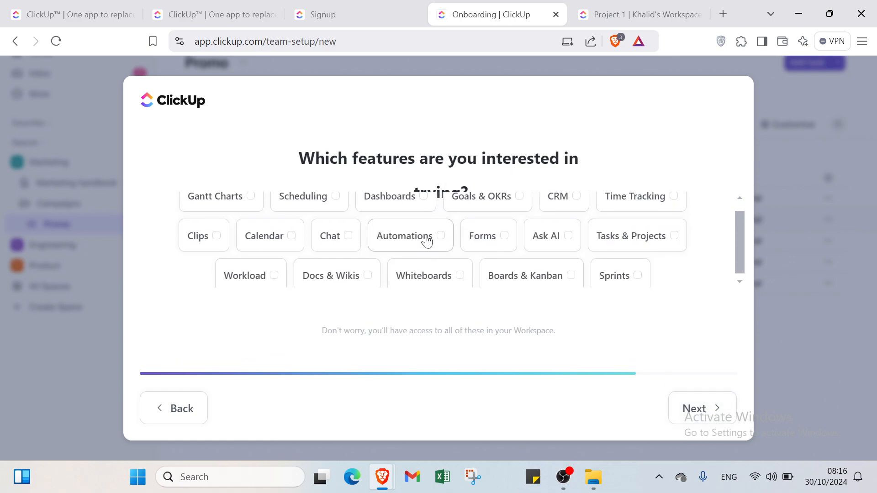
scroll(427, 241, up, 1)
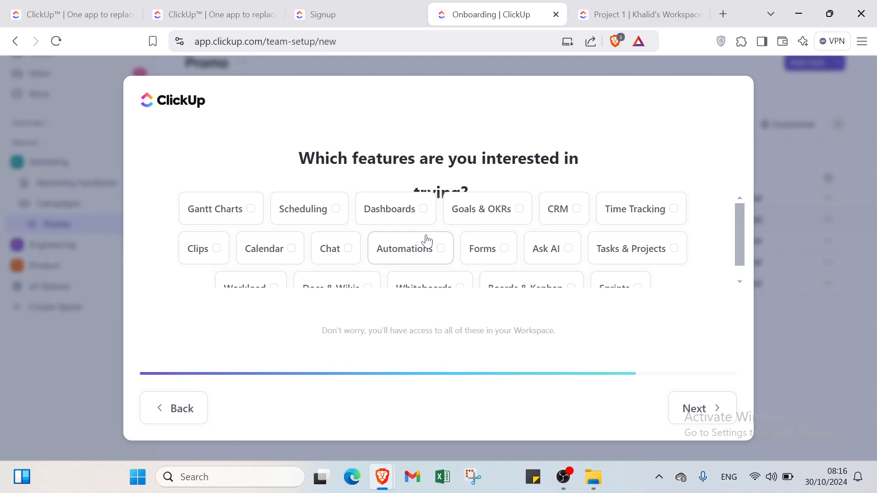
click(372, 211)
click(693, 422)
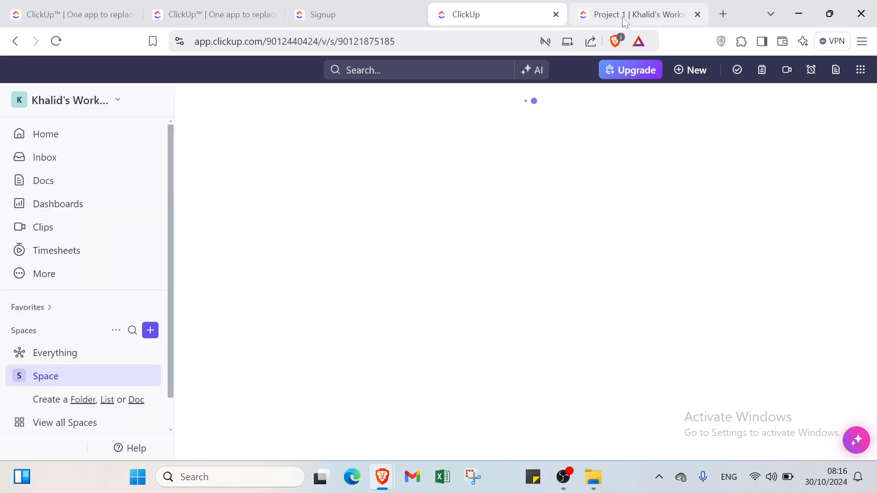
Switch to the already open workspace showing Project 1 and examine its navigation sections and spaces
click(624, 19)
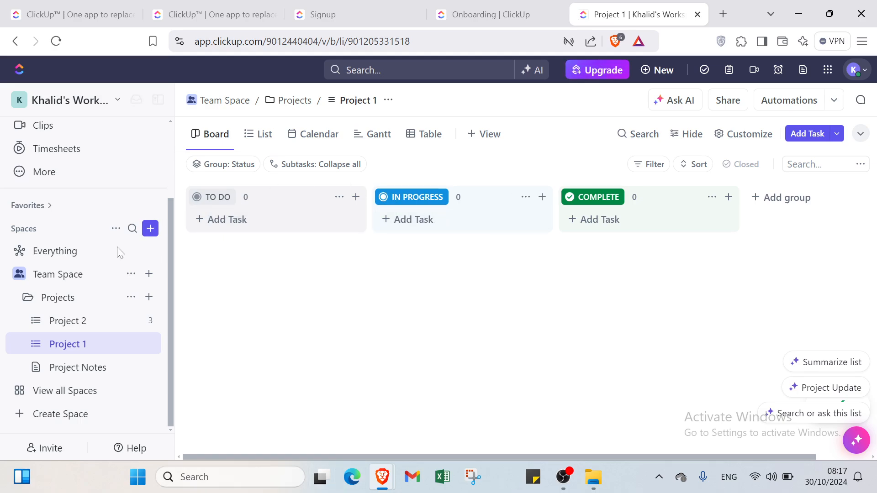
scroll(80, 165, up, 3)
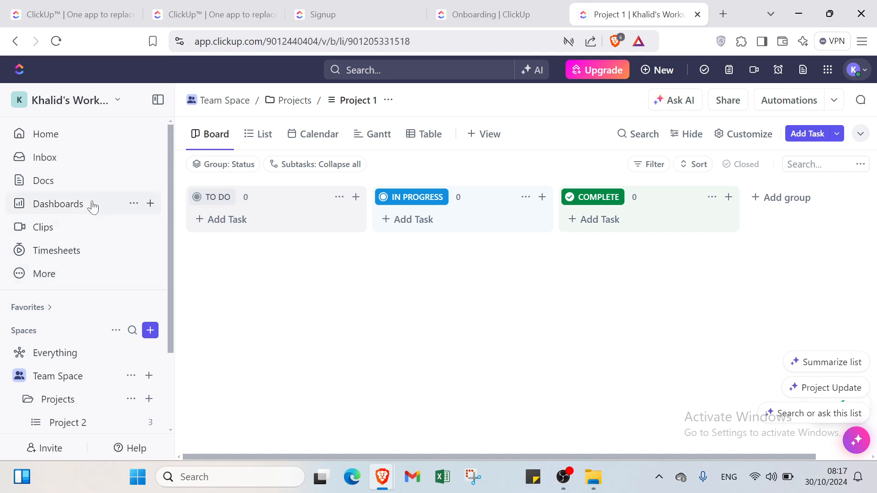
scroll(91, 207, down, 2)
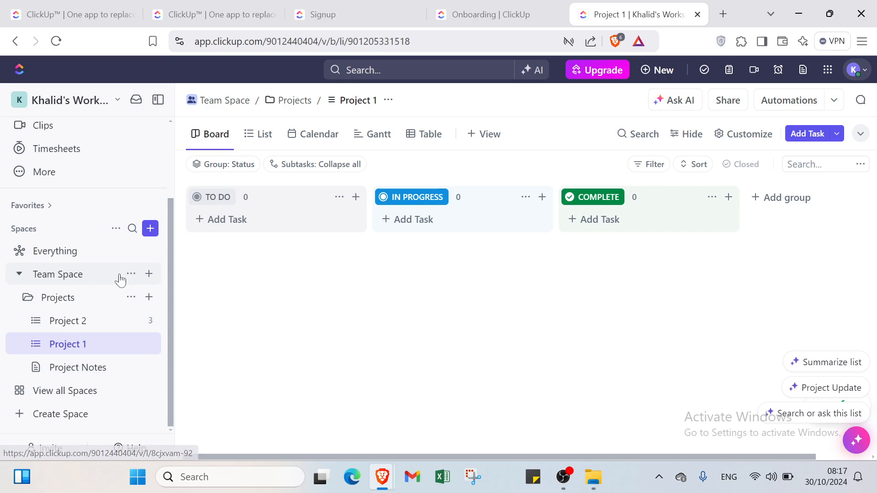
Examine which item types can be created inside the Team Space and its Projects folder
click(148, 276)
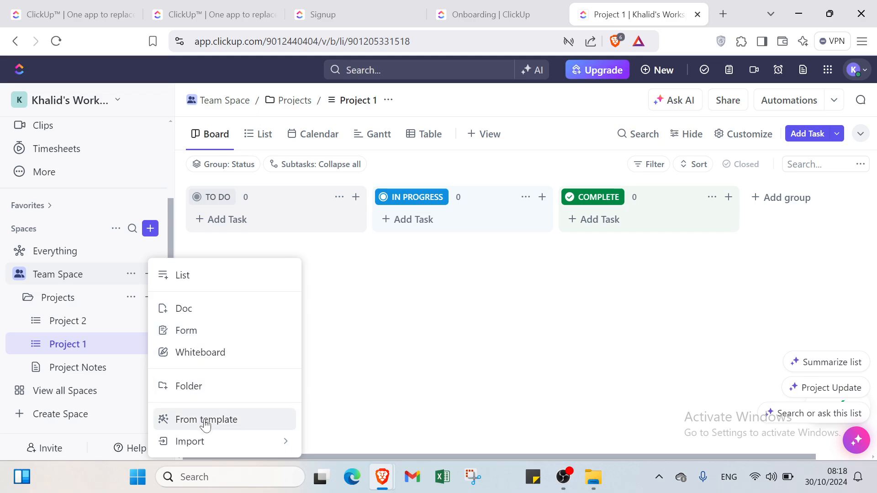
click(106, 296)
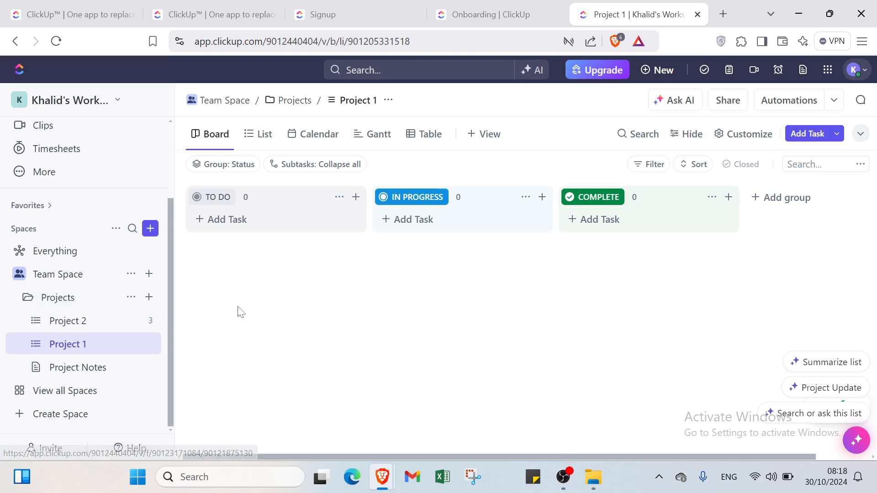
click(148, 298)
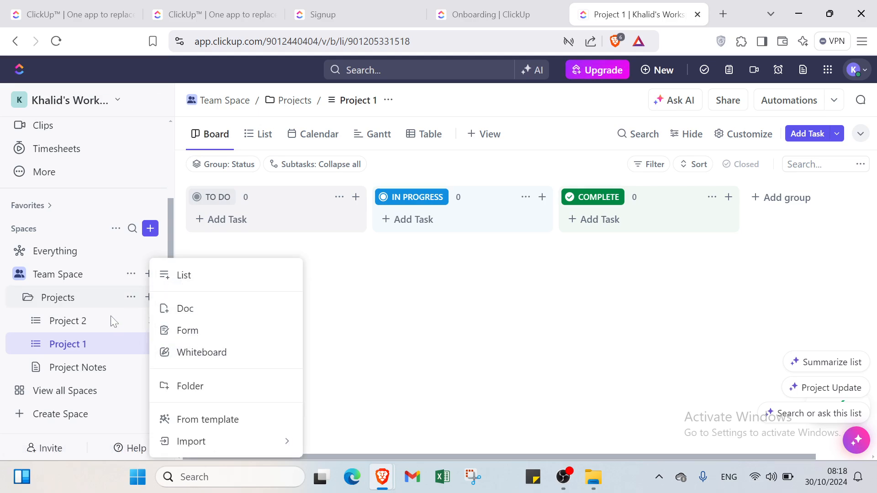
click(97, 350)
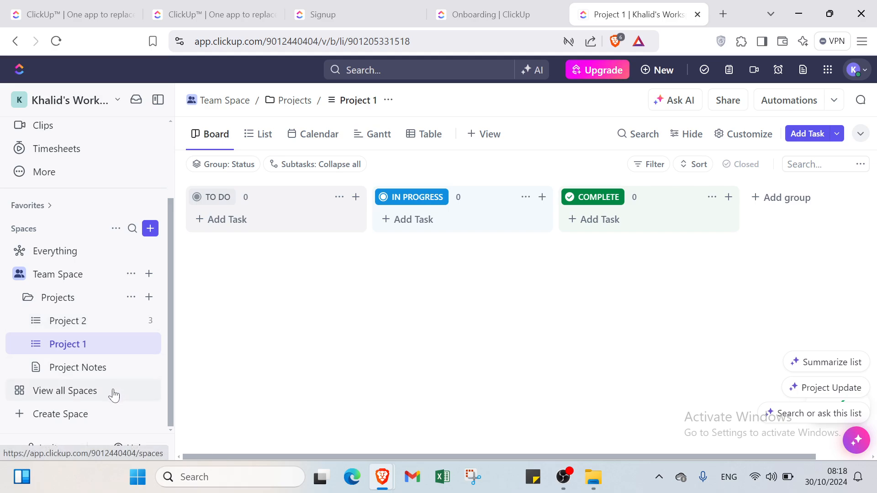
Open the form for creating a space, examine its name, description and privacy settings, and dismiss it
click(78, 414)
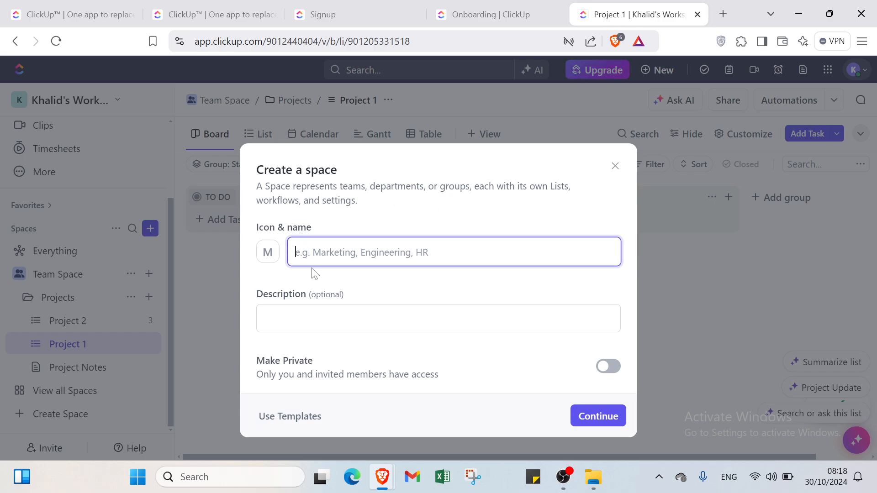
click(264, 318)
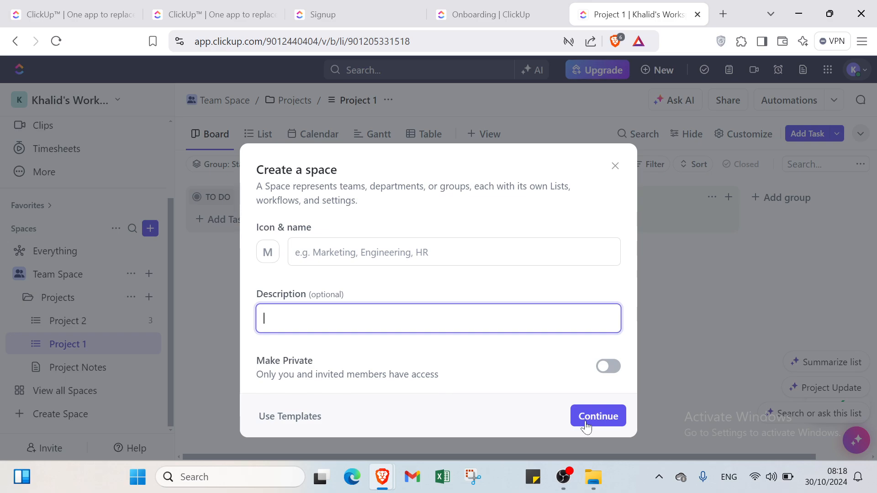
click(615, 165)
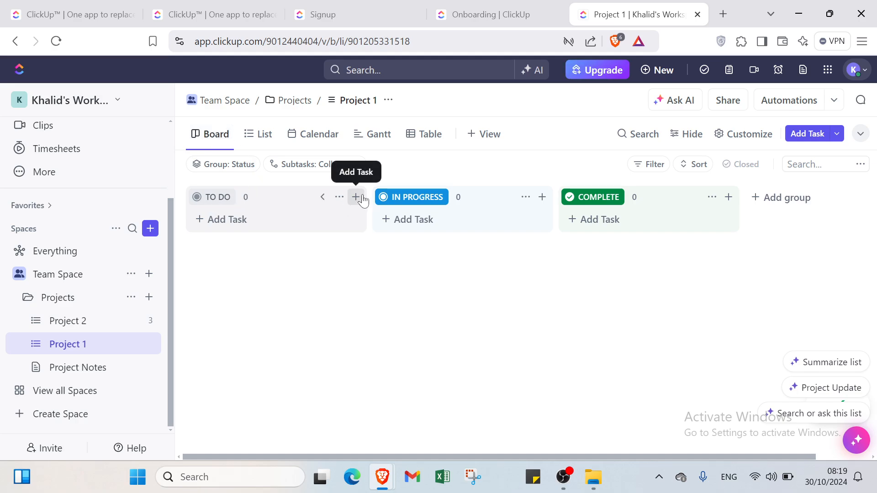
Examine the new-task cards in the To Do, In Progress and Complete columns of Project 1's board without saving a task
click(294, 219)
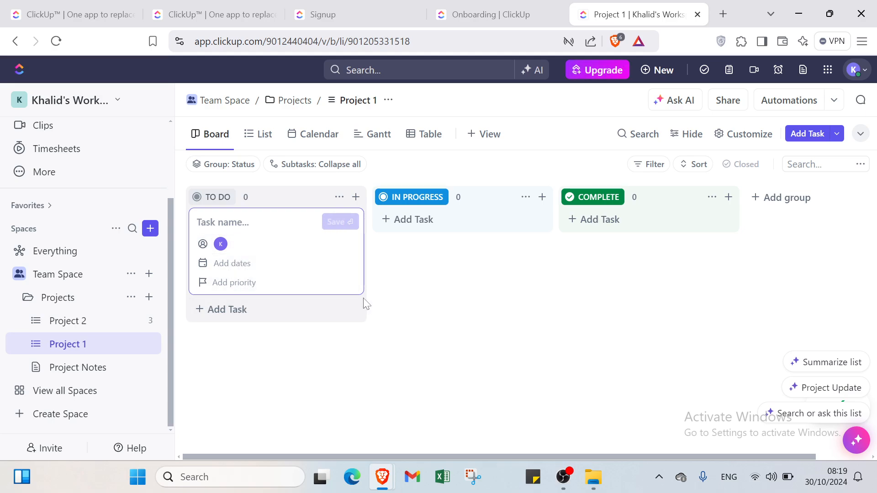
click(374, 292)
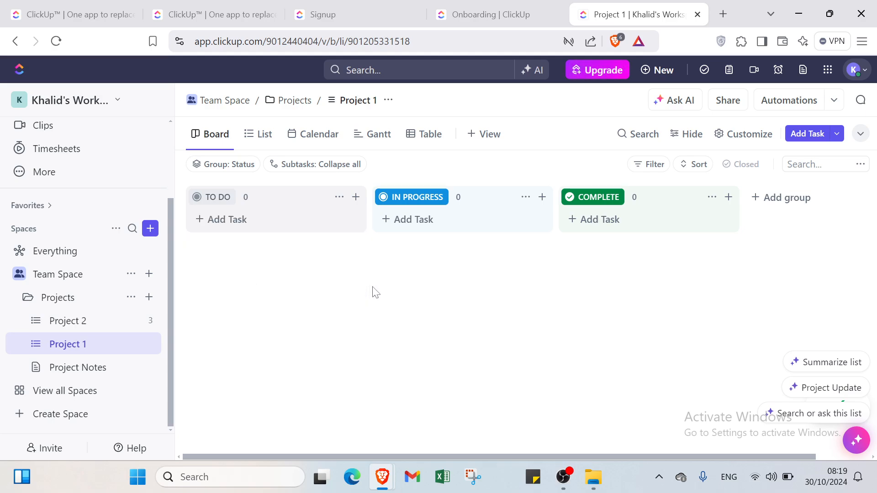
click(515, 224)
click(437, 332)
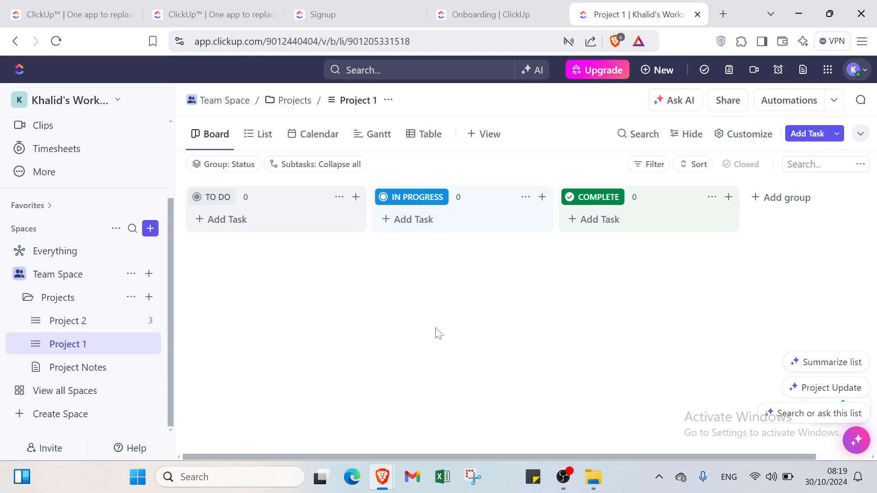
click(585, 219)
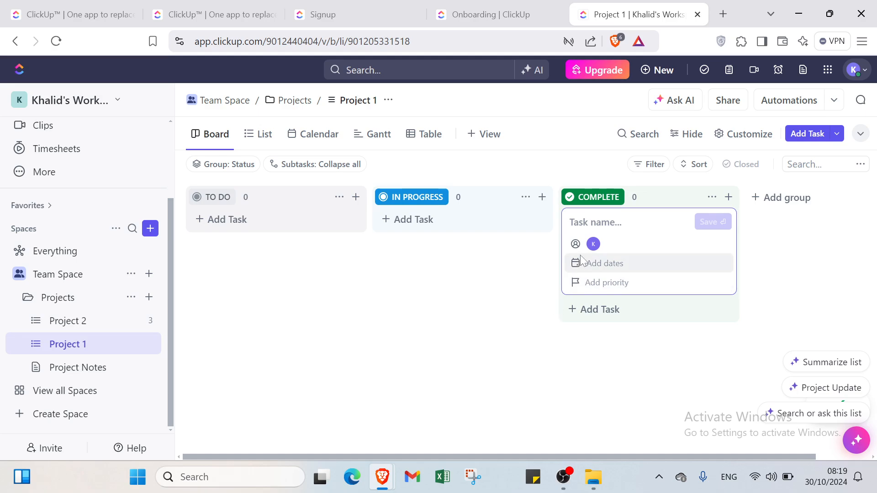
click(446, 289)
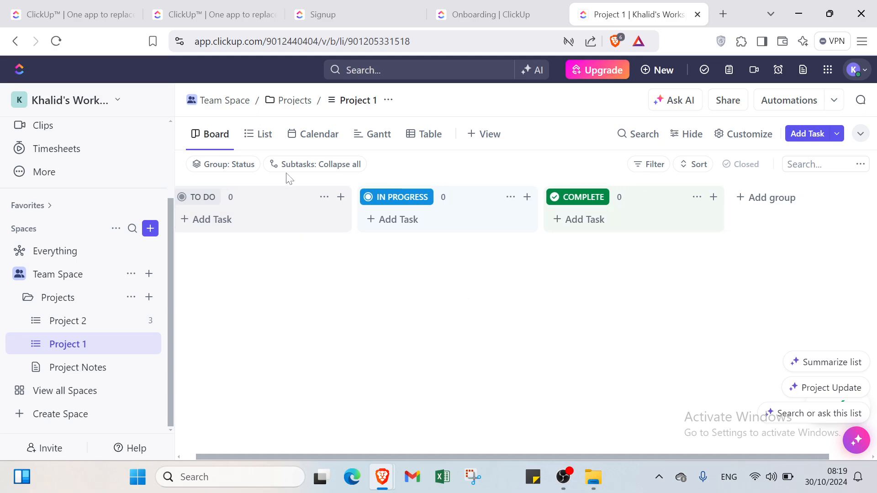
Show Project 1 as a list and examine the status choices available for a new task
click(261, 145)
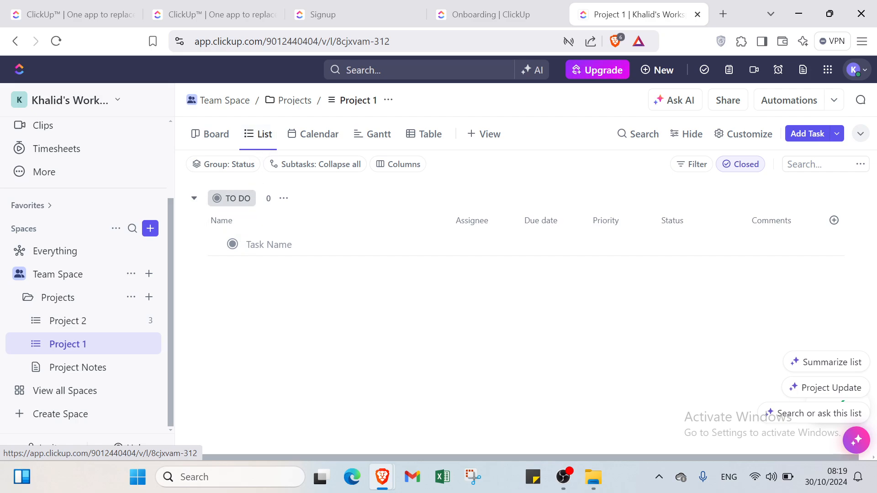
click(232, 244)
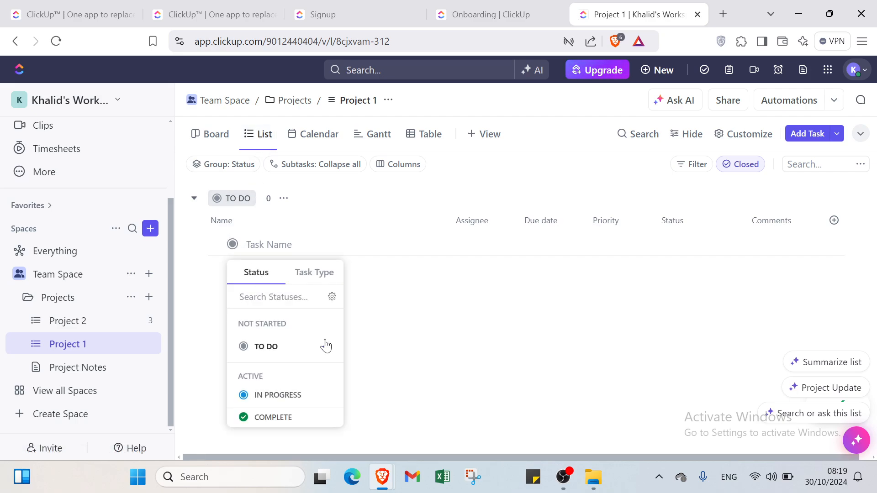
click(385, 346)
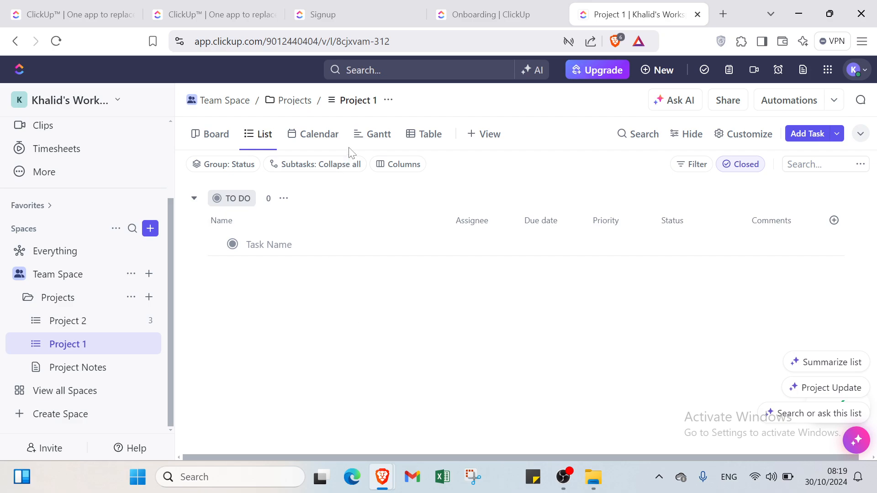
Examine Project 1 in the Calendar, Gantt and Table views and the choices for adding another view
click(331, 137)
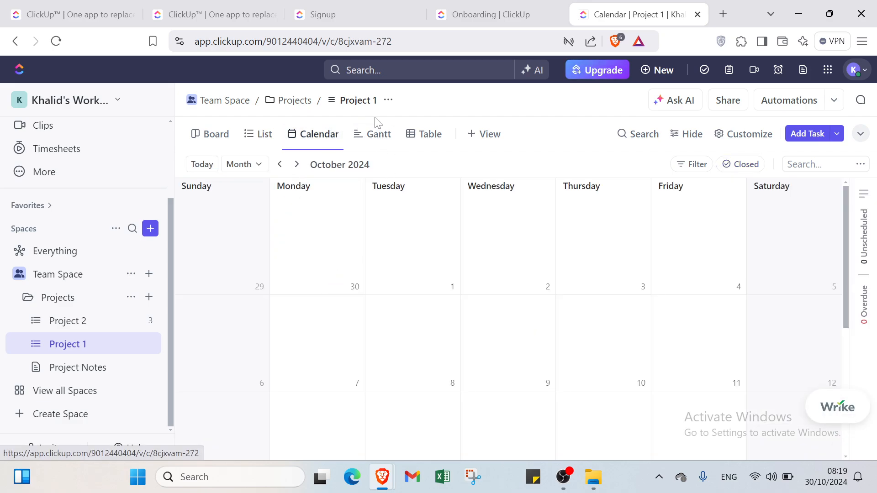
click(374, 137)
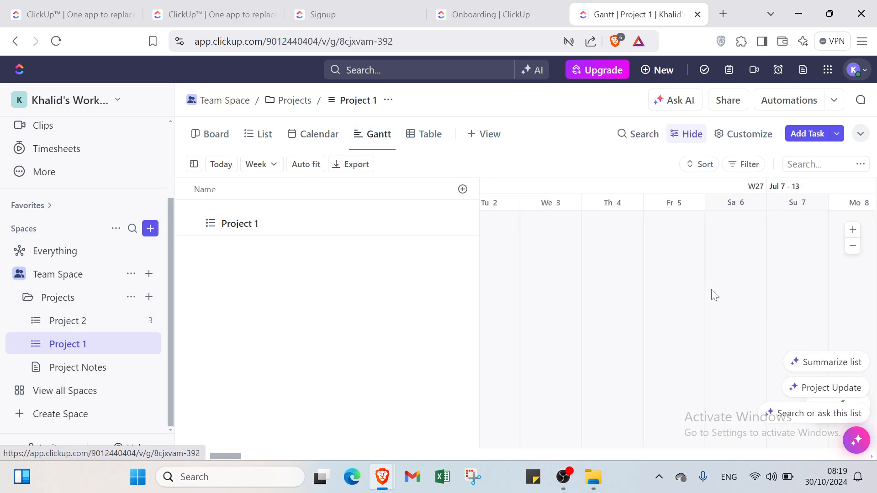
click(429, 134)
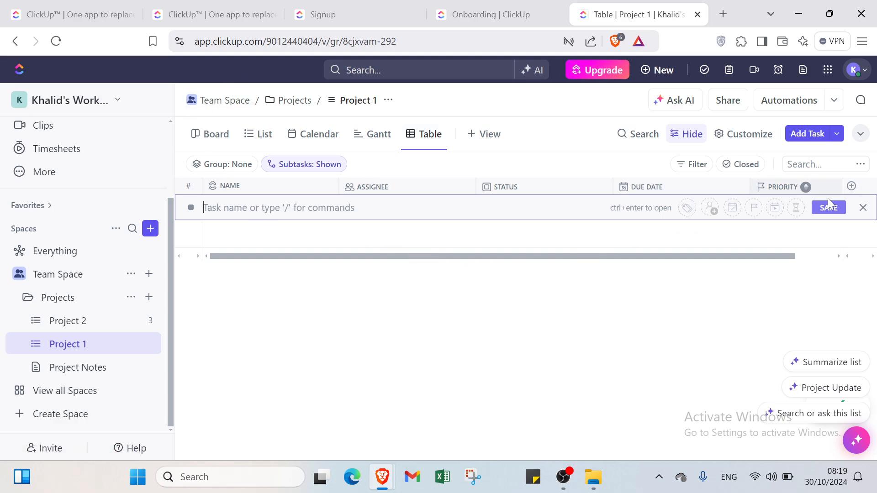
click(492, 149)
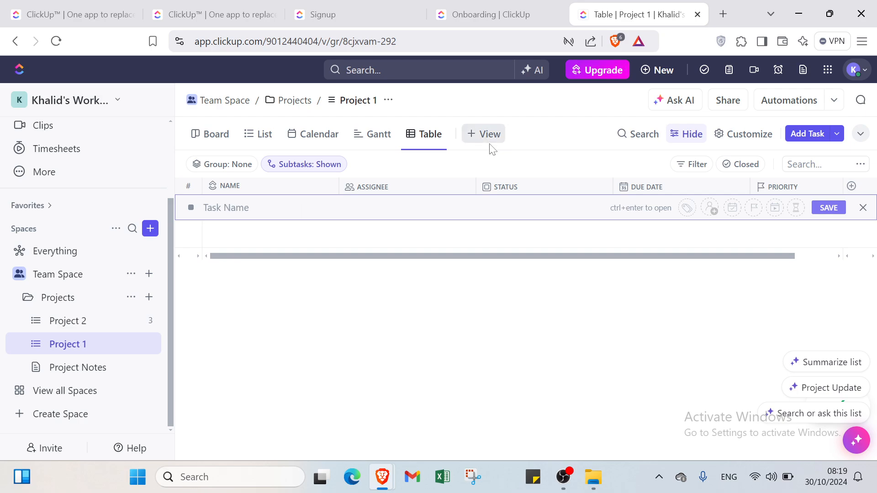
click(490, 144)
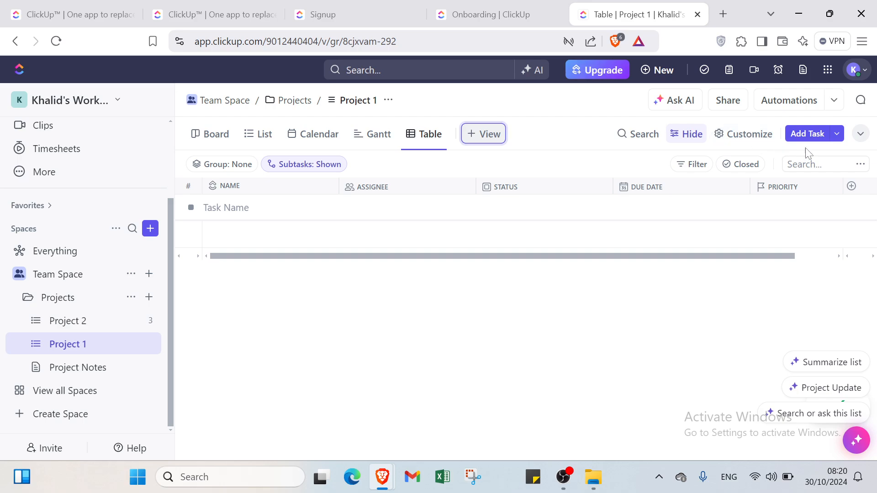
Open the task creation form for Project 1, examine its fields and item types, and close it without creating anything
click(809, 135)
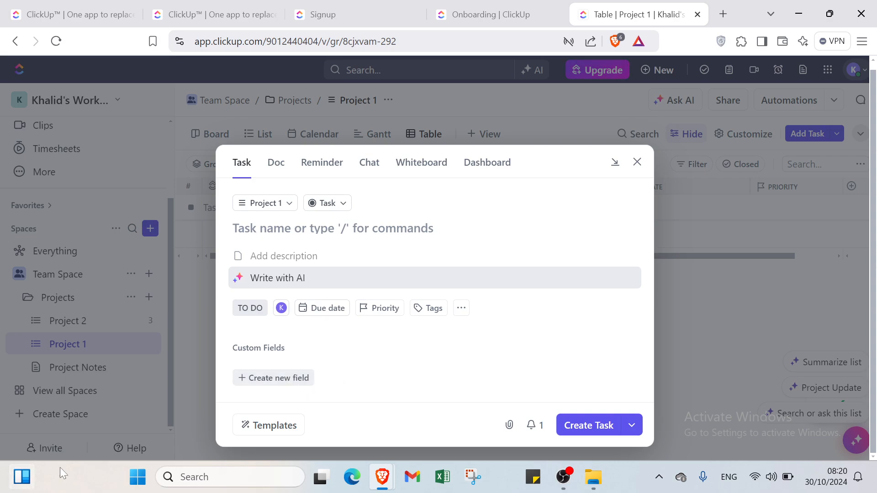
click(636, 162)
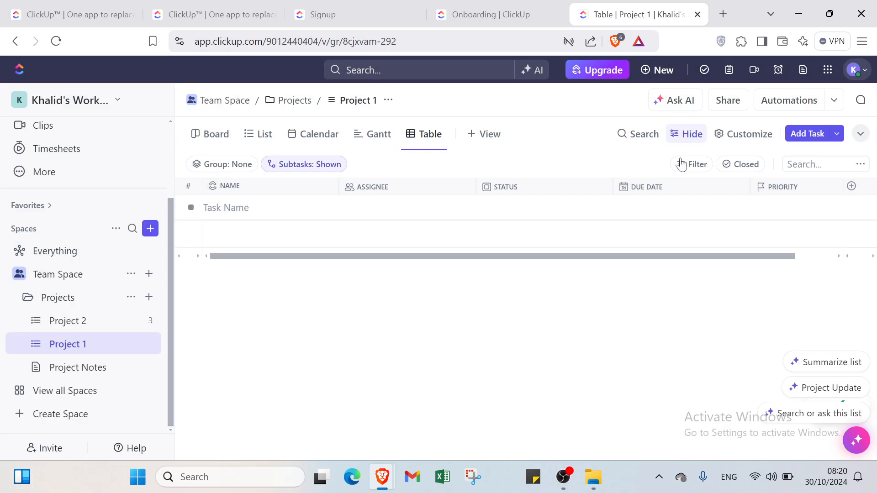
click(807, 134)
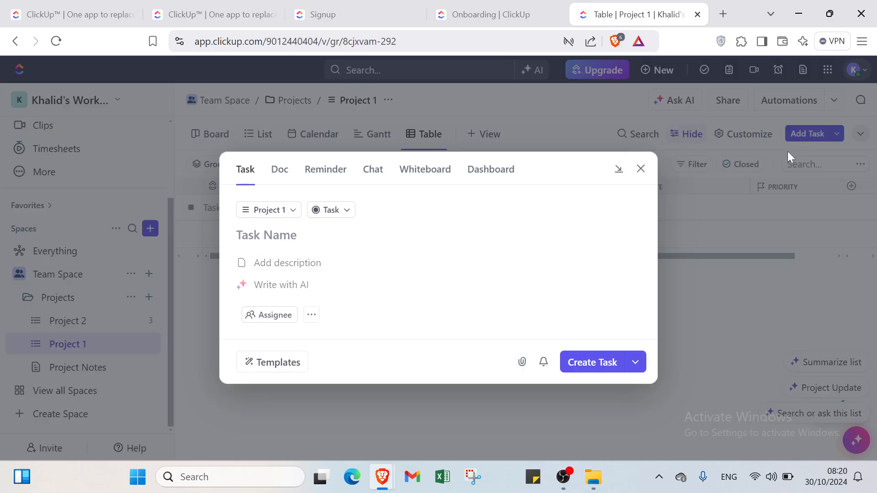
click(667, 179)
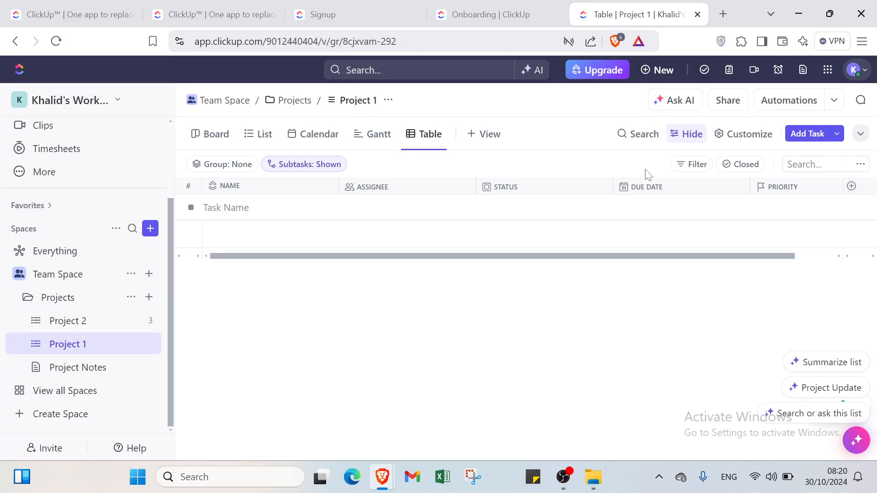
click(661, 72)
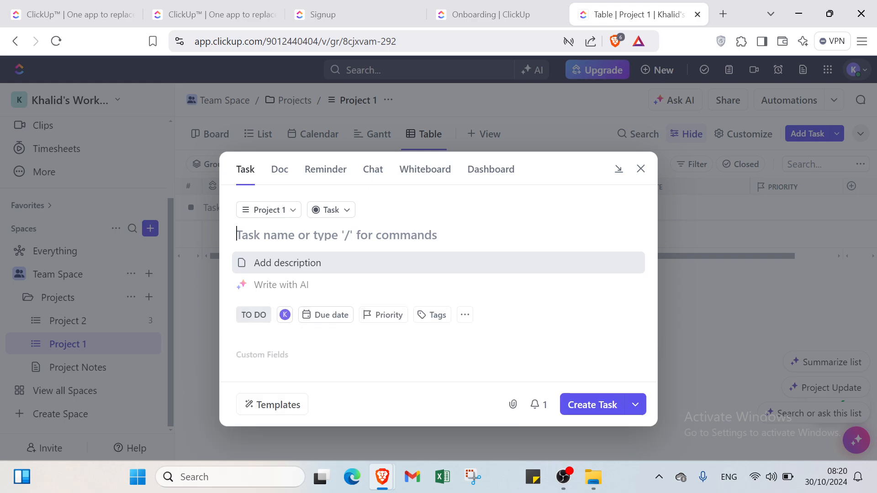
click(637, 170)
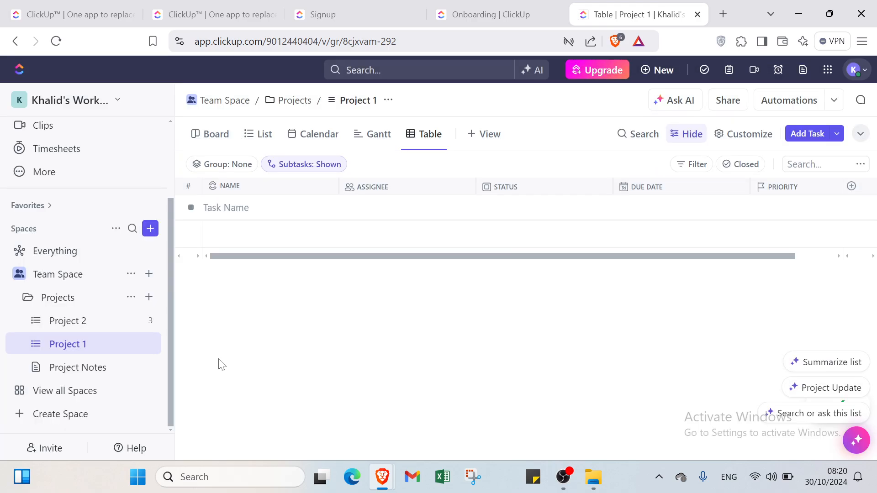